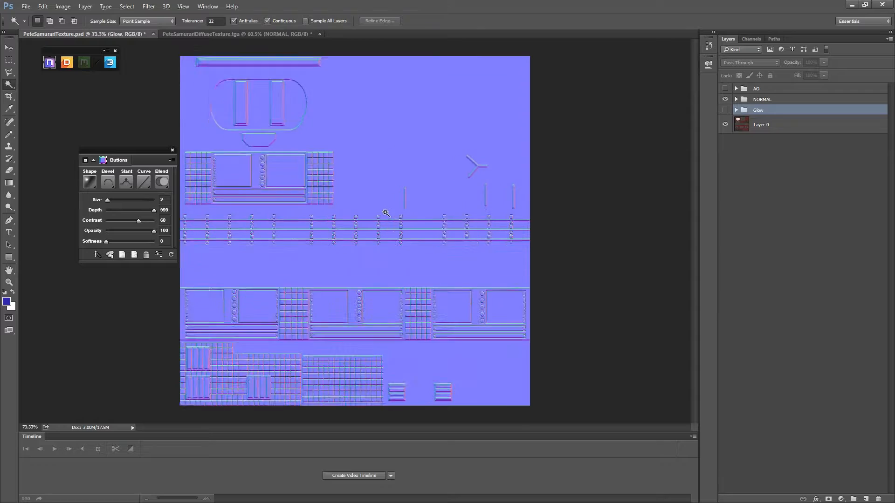
# - Zoom in and out to examine the normal map texture detail
pyautogui.scroll(-5, 483, 316)
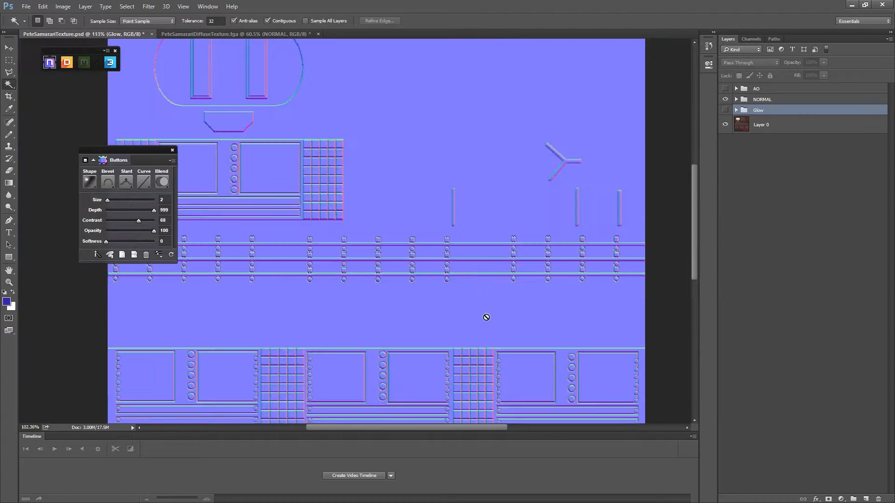
pyautogui.scroll(5, 419, 326)
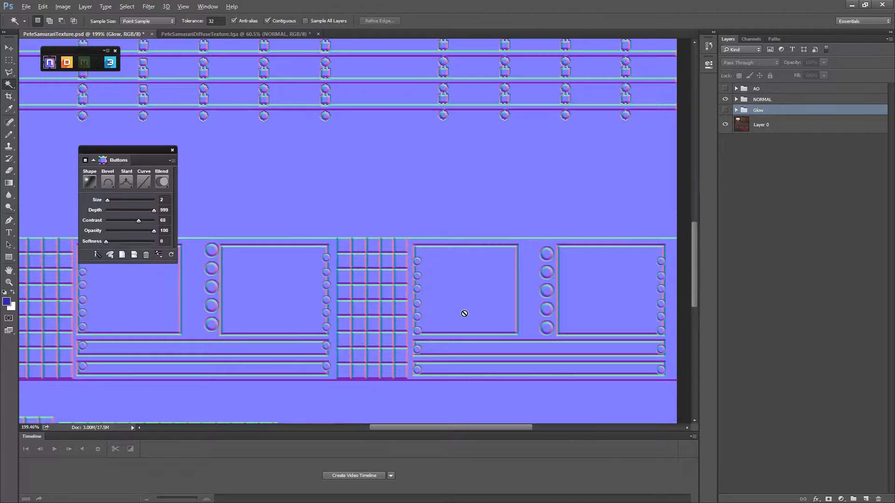
pyautogui.scroll(-5, 463, 311)
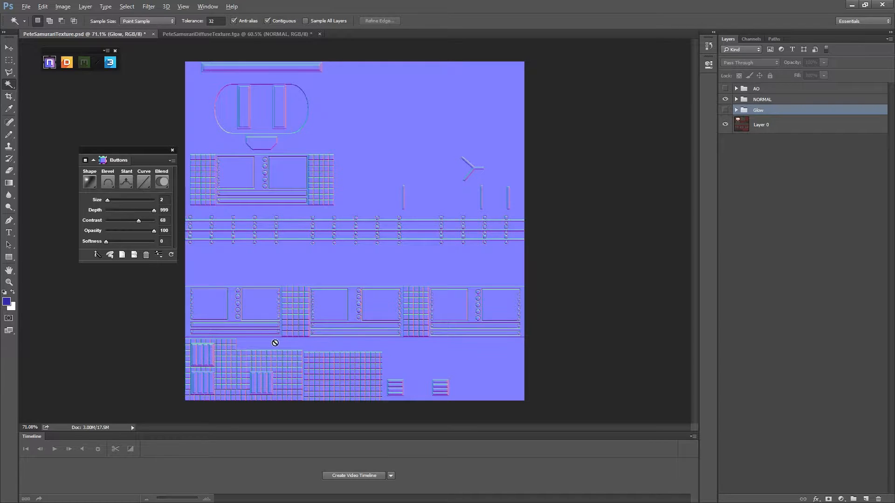
pyautogui.scroll(-3, 261, 308)
pyautogui.scroll(2, 329, 156)
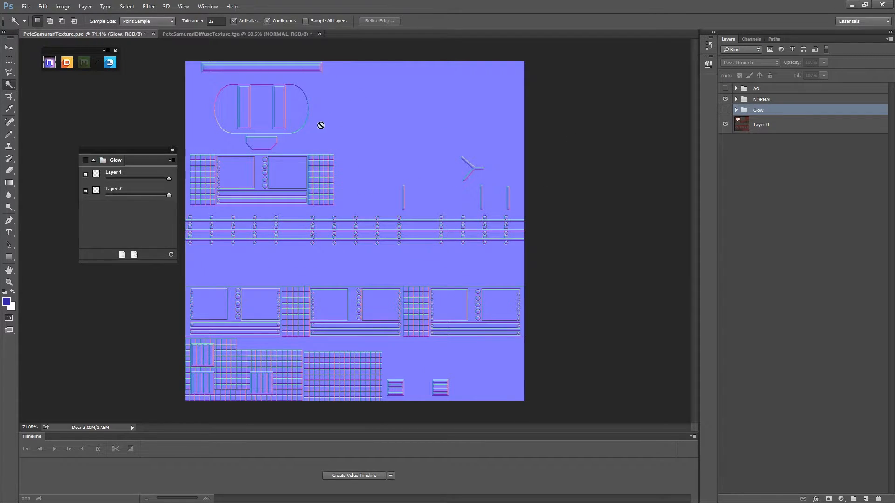
# - Save a Targa copy over PeteSamuraiNRMTexture, keeping 24 bits/pixel in the Targa options
pyautogui.click(26, 7)
pyautogui.click(44, 110)
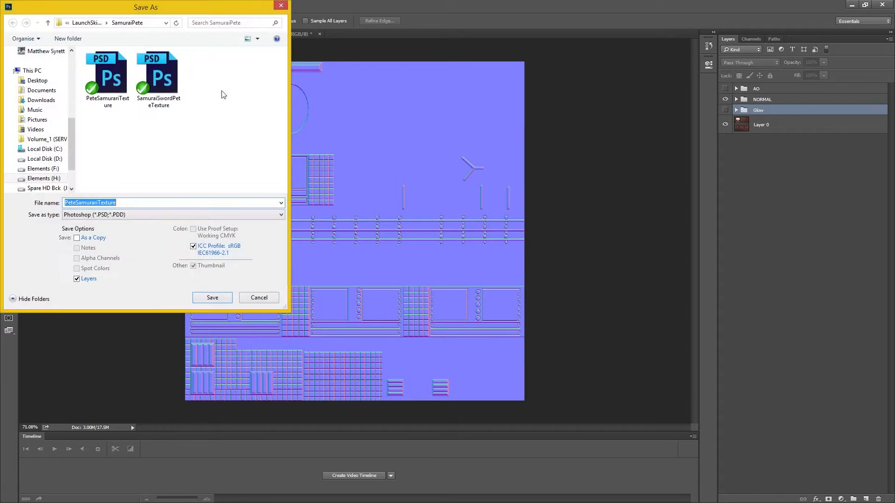
pyautogui.click(95, 217)
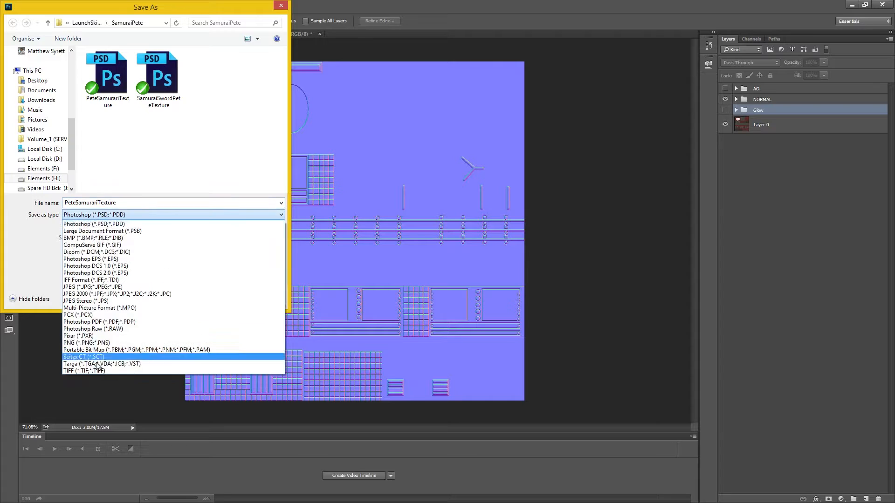
pyautogui.click(100, 366)
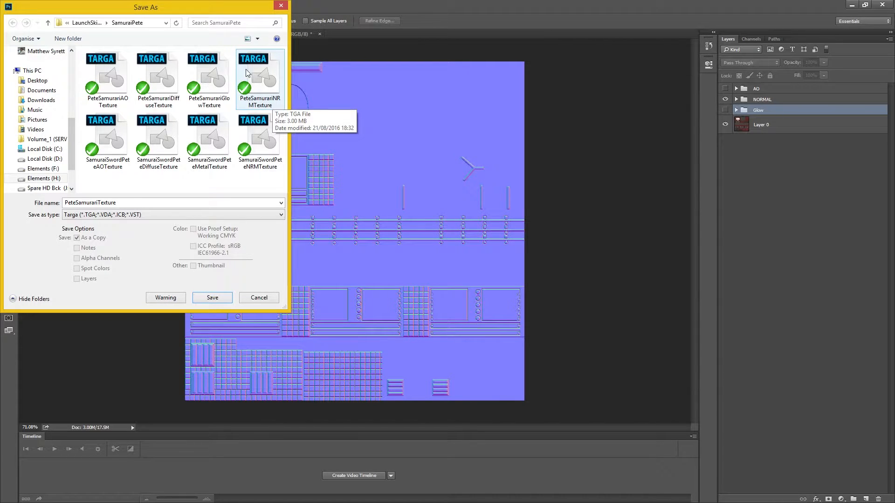
pyautogui.doubleClick(245, 69)
pyautogui.click(468, 256)
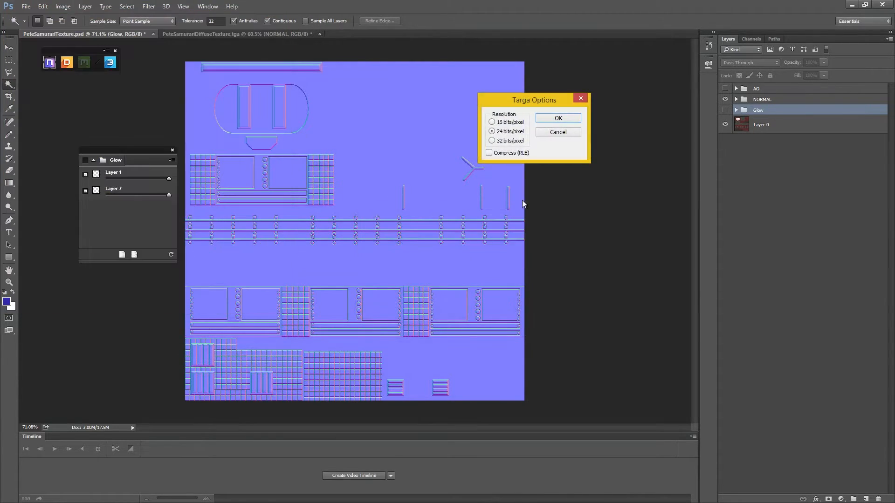
pyautogui.click(569, 119)
# - Open the PeteSamuraiNRMTexture Targa file
pyautogui.click(29, 7)
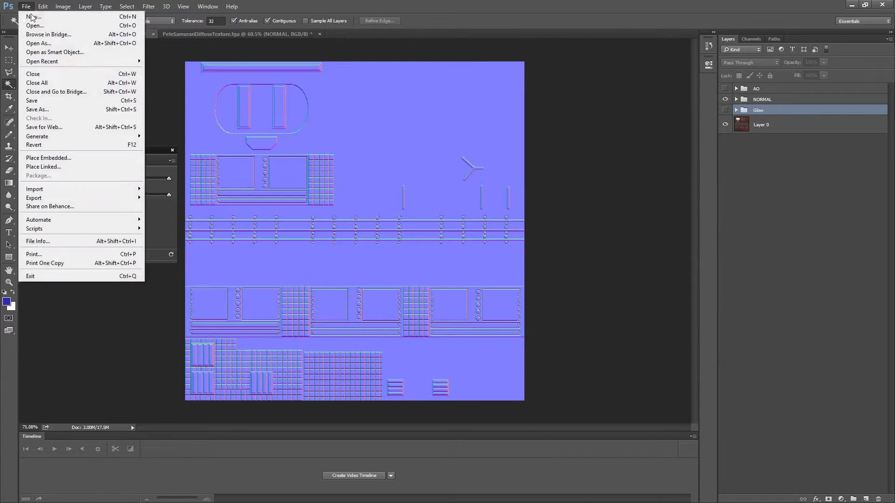
pyautogui.click(34, 26)
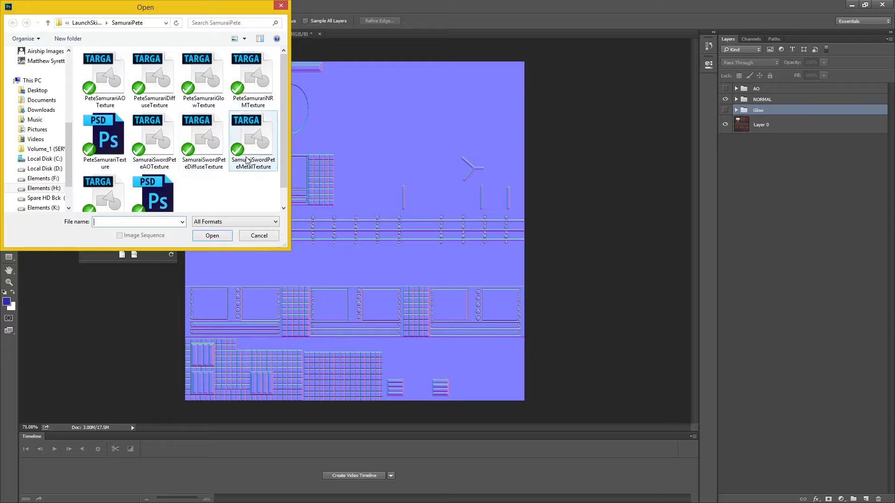
pyautogui.doubleClick(259, 71)
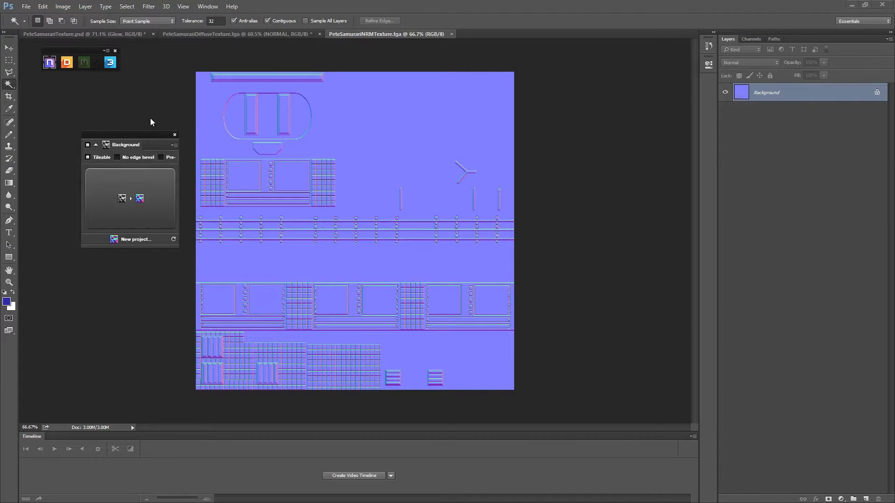
# - Run the nDo Map Converter on the active document to generate AO and Diffuse maps
pyautogui.click(175, 122)
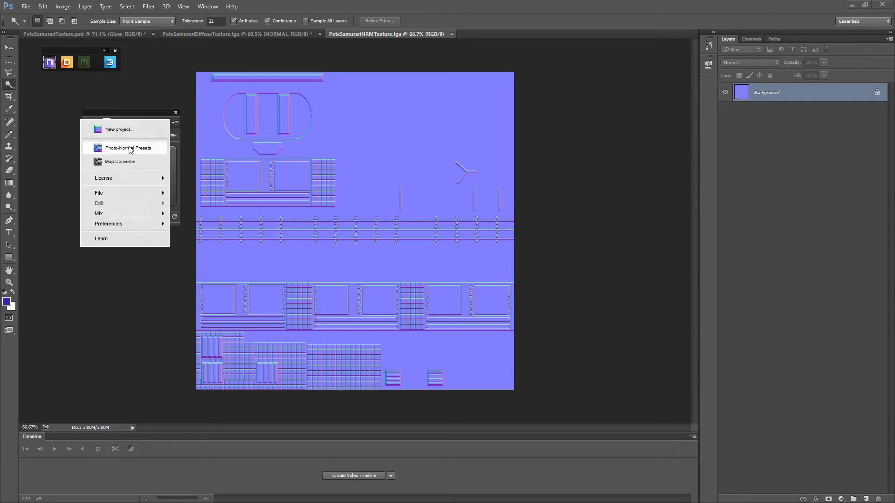
pyautogui.click(123, 162)
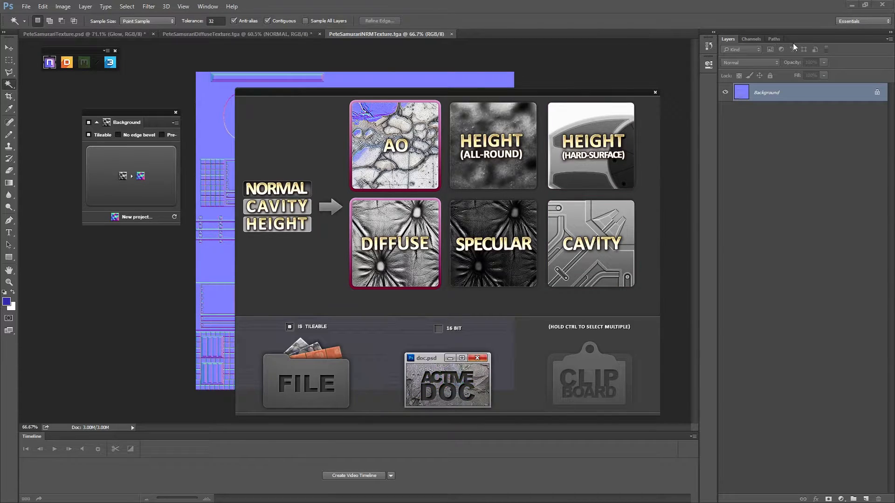
pyautogui.click(463, 384)
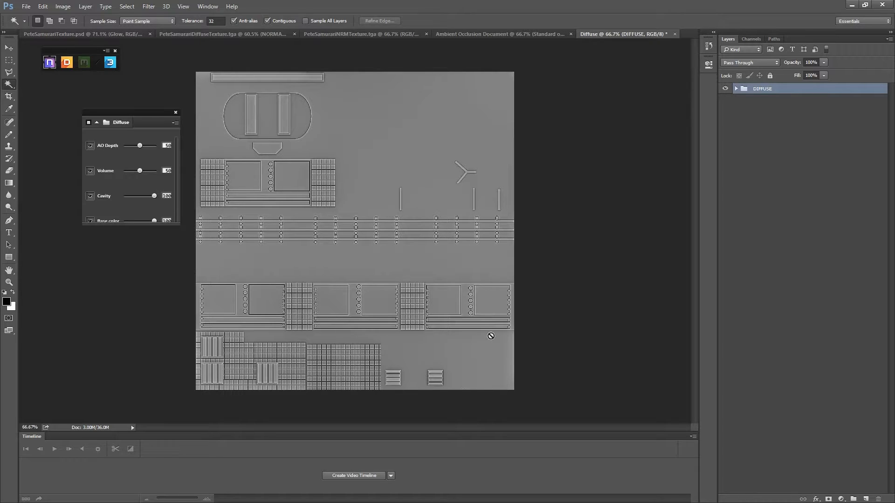
# - Compare the Ambient Occlusion document, then raise the Diffuse map's Cavity slider to about 76
pyautogui.click(480, 34)
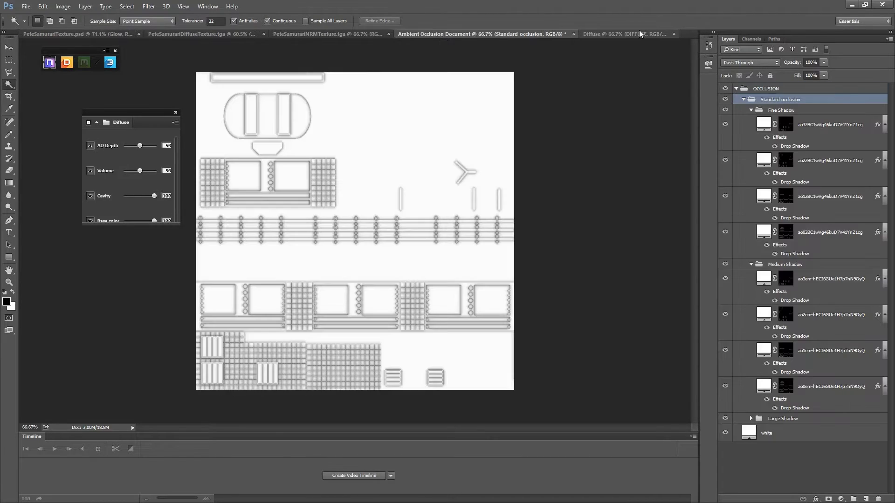
pyautogui.click(638, 33)
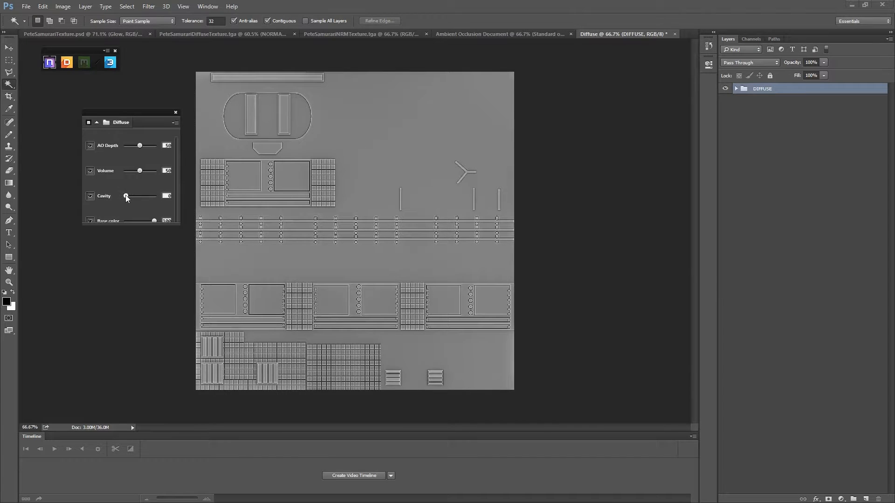
pyautogui.moveTo(126, 196); pyautogui.dragTo(150, 197)
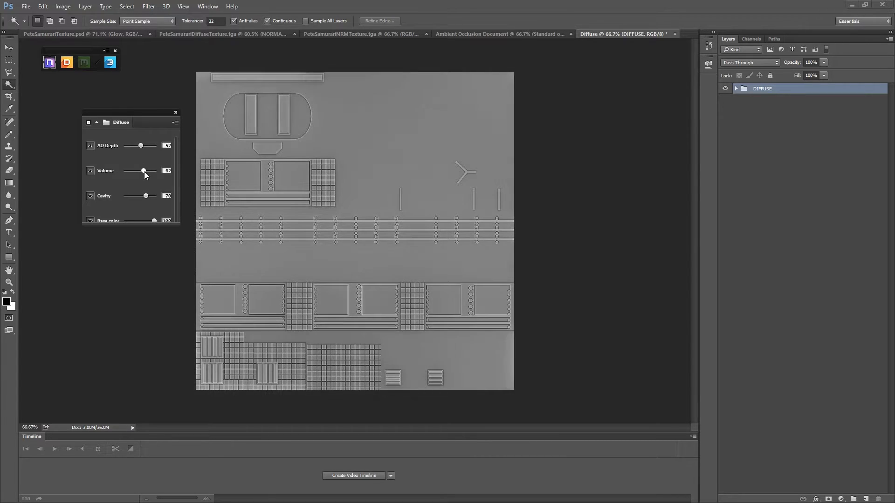
# - Merge the DIFFUSE group into a single layer
pyautogui.rightClick(774, 88)
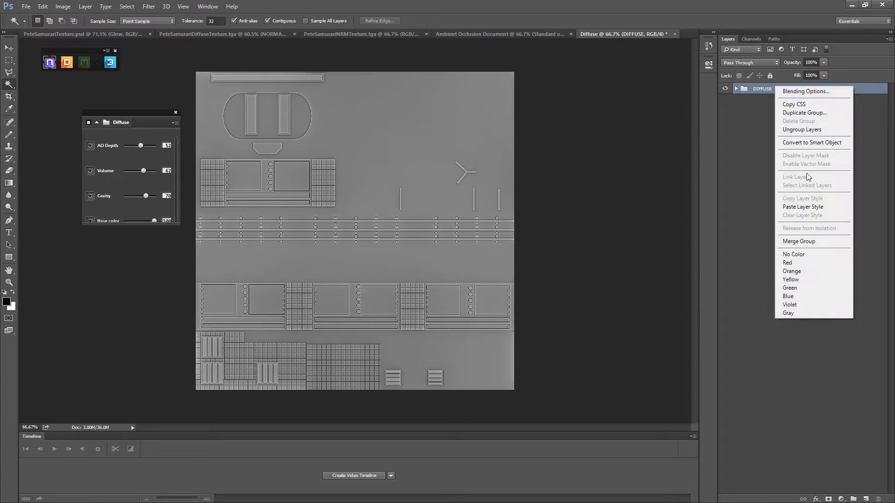
pyautogui.click(766, 92)
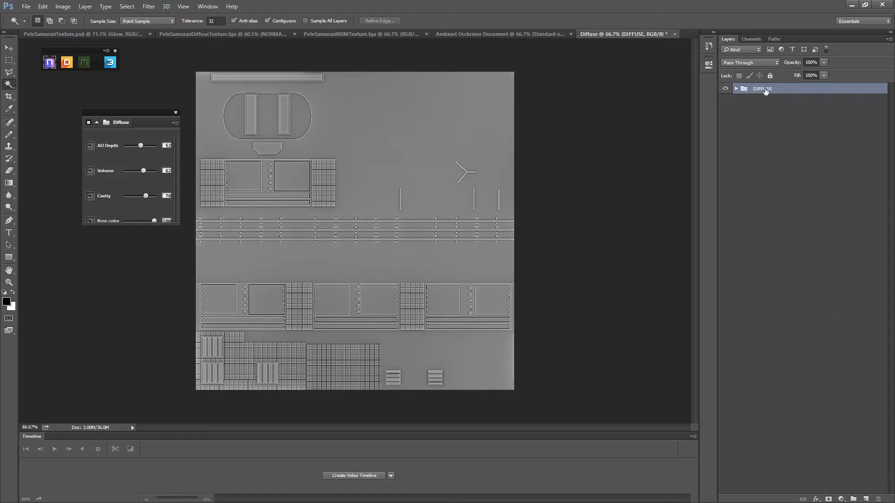
pyautogui.rightClick(765, 89)
pyautogui.click(792, 244)
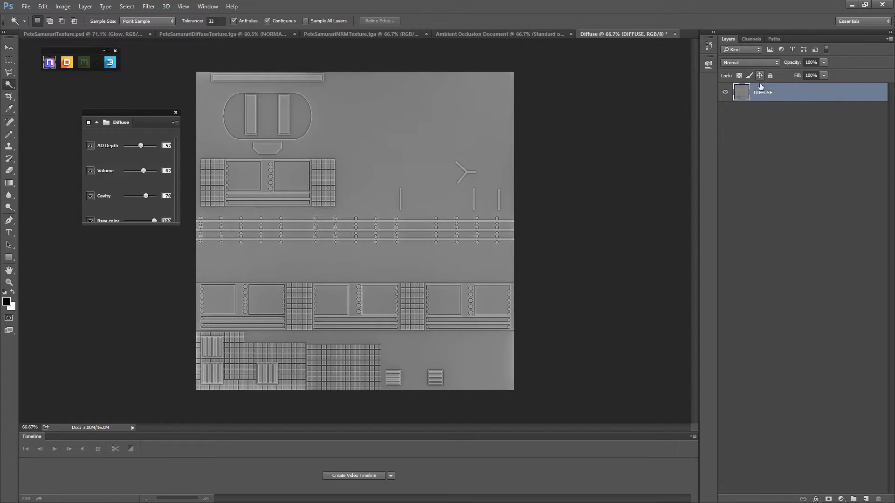
# - Select the DIFFUSE layer's contents and switch to the Ambient Occlusion document
pyautogui.keyDown('ctrl'); pyautogui.click(736, 96); pyautogui.keyUp('ctrl')
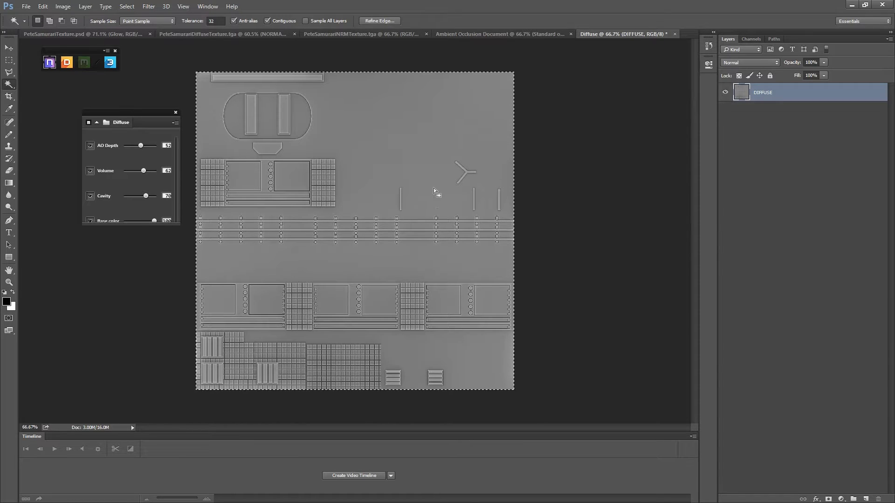
pyautogui.click(493, 34)
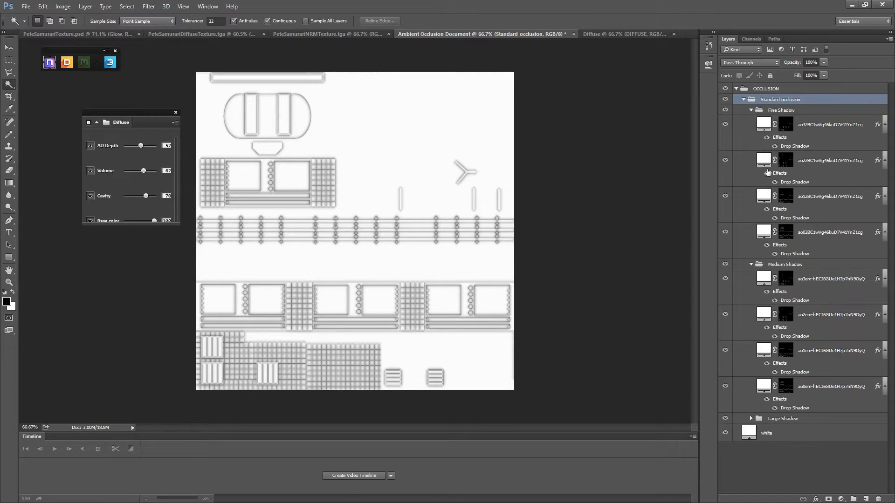
# - Lower the Fine Shadow slider of the standard occlusion settings
pyautogui.moveTo(143, 142)
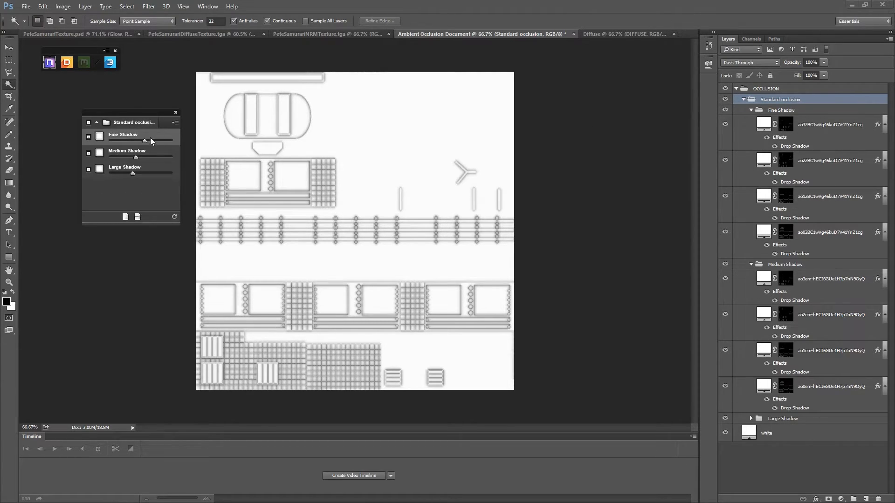
pyautogui.moveTo(129, 141); pyautogui.dragTo(146, 159)
pyautogui.moveTo(144, 140); pyautogui.dragTo(133, 141)
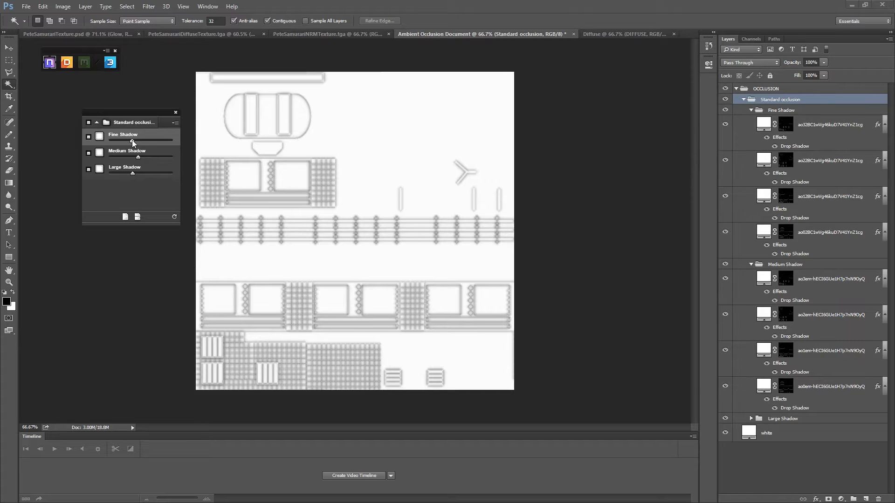
# - Collapse the OCCLUSION group and merge it into one layer
pyautogui.click(736, 89)
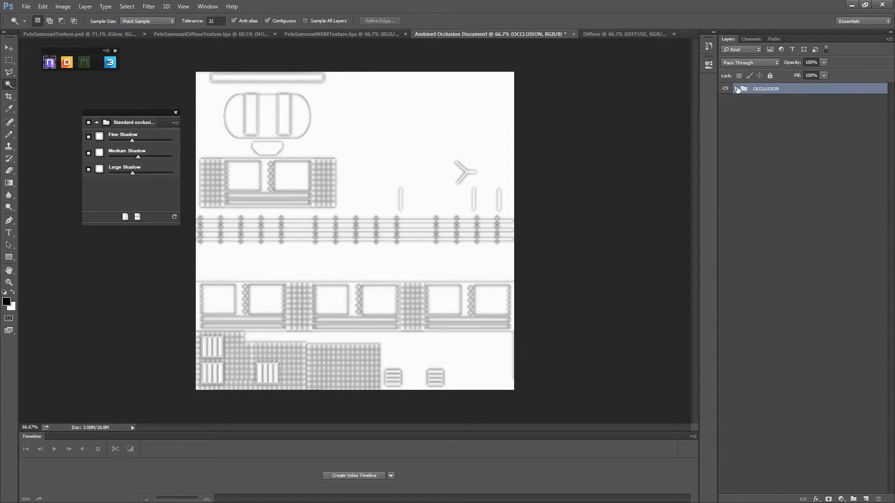
pyautogui.rightClick(764, 95)
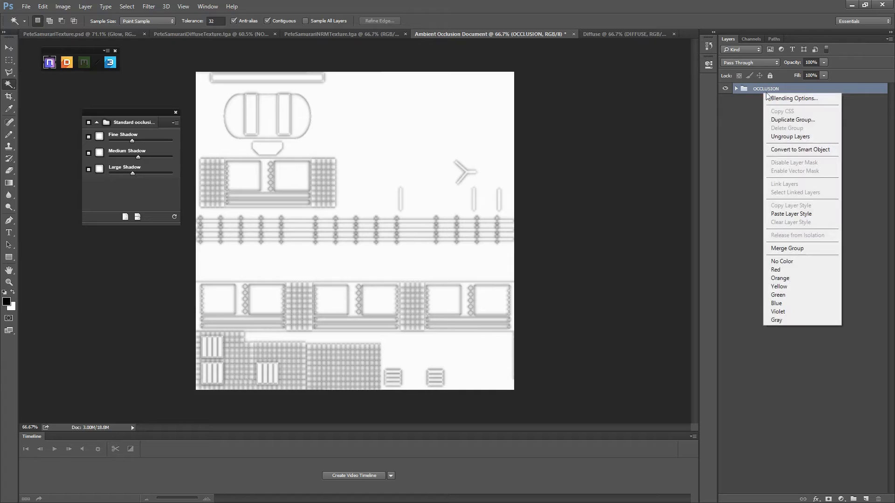
pyautogui.click(795, 249)
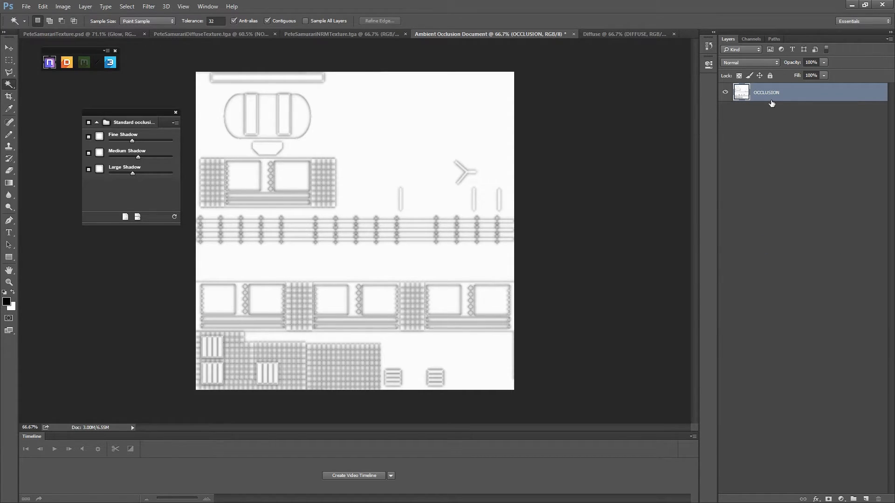
# - Paste the diffuse map as a new layer and group it together with the OCCLUSION layer
pyautogui.hotkey('ctrl', 'v')
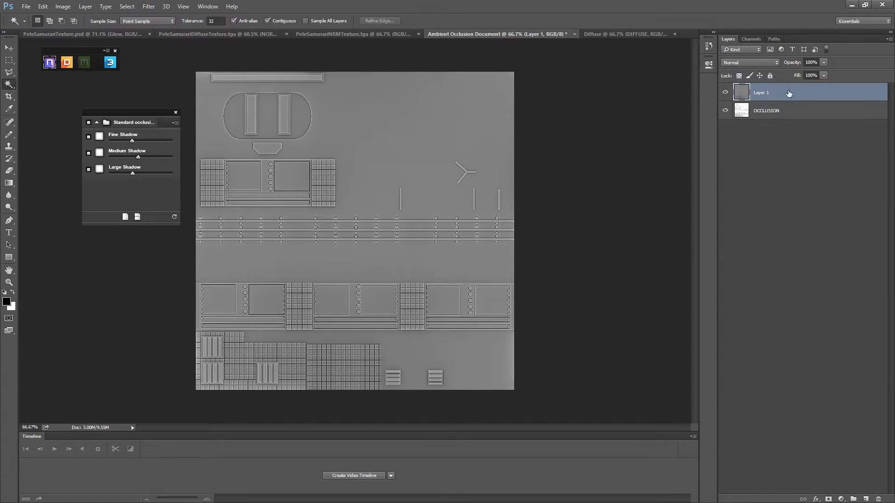
pyautogui.keyDown('shift'); pyautogui.click(787, 120); pyautogui.keyUp('shift')
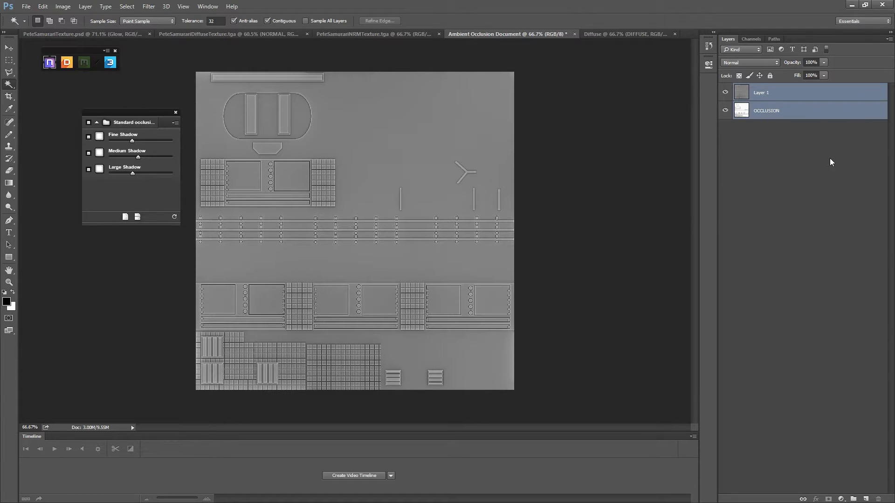
pyautogui.hotkey('ctrl', 'g')
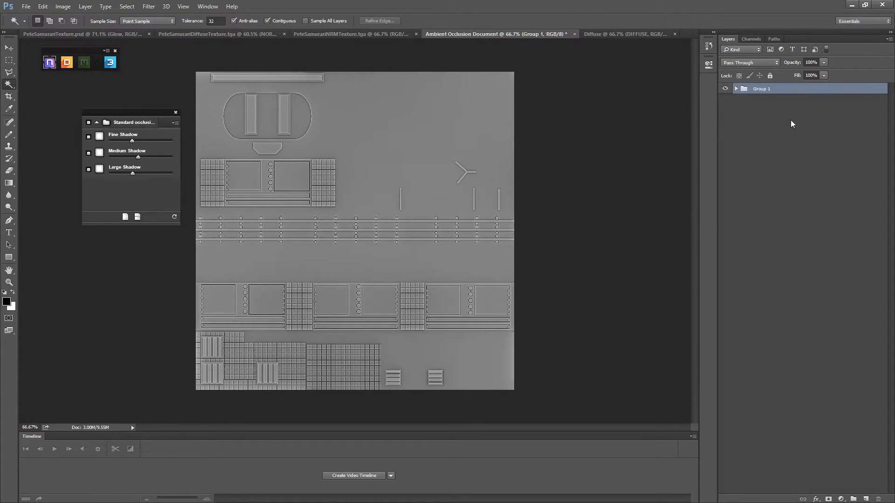
# - Rename the new group AO
pyautogui.doubleClick(756, 90)
pyautogui.write('AO')
pyautogui.press('Return')
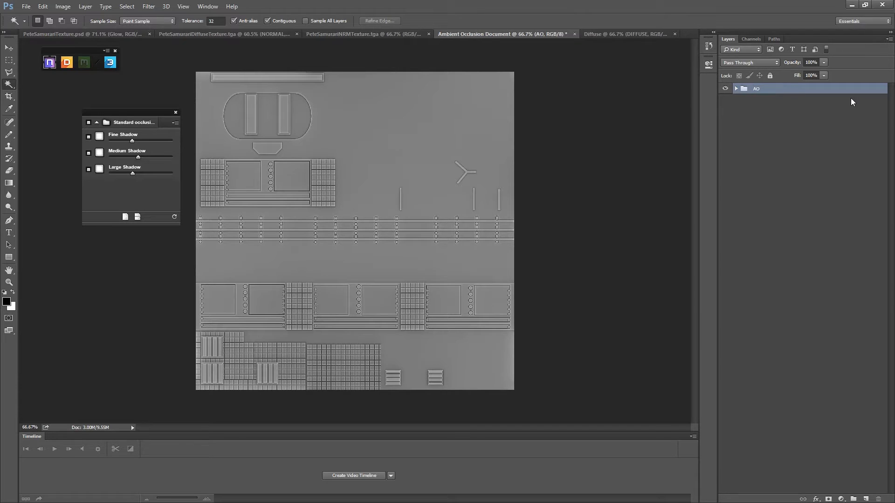
# - Set the pasted diffuse layer inside the AO group to the Multiply blend mode
pyautogui.click(736, 89)
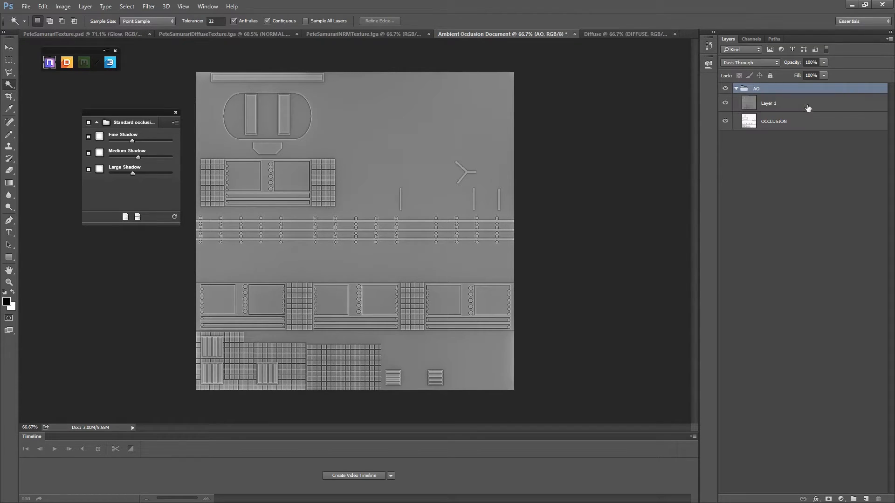
pyautogui.click(775, 100)
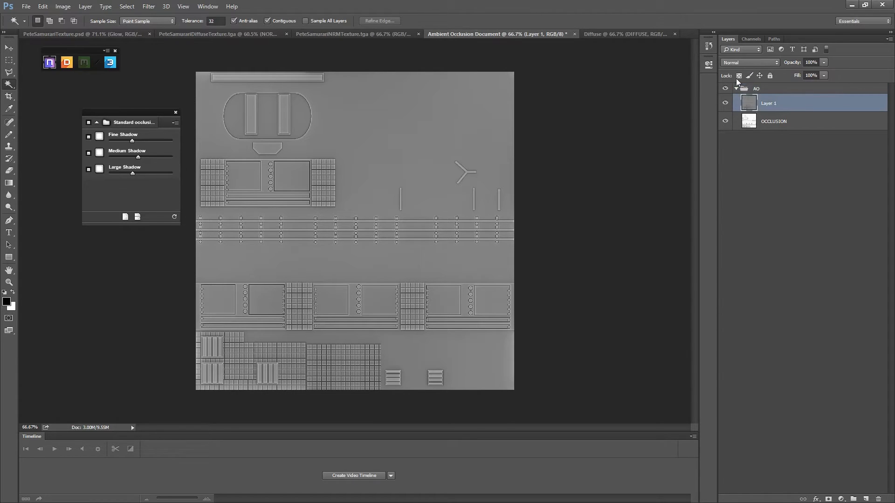
pyautogui.click(770, 62)
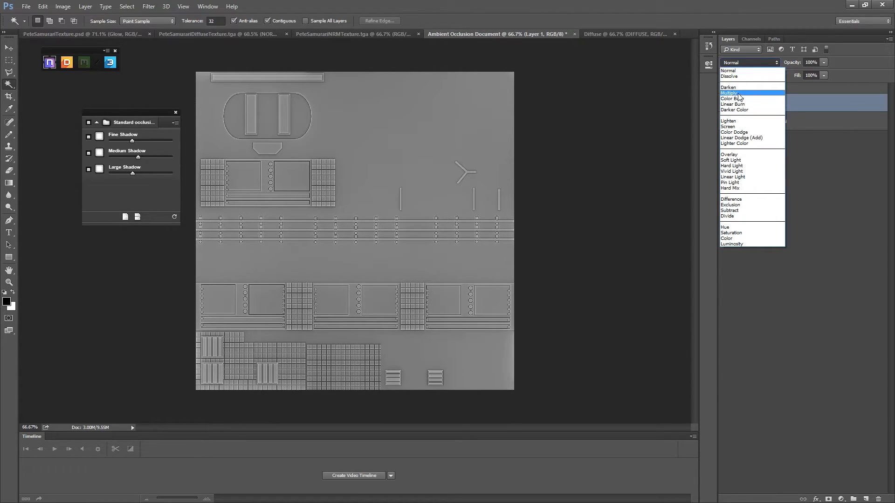
pyautogui.click(739, 94)
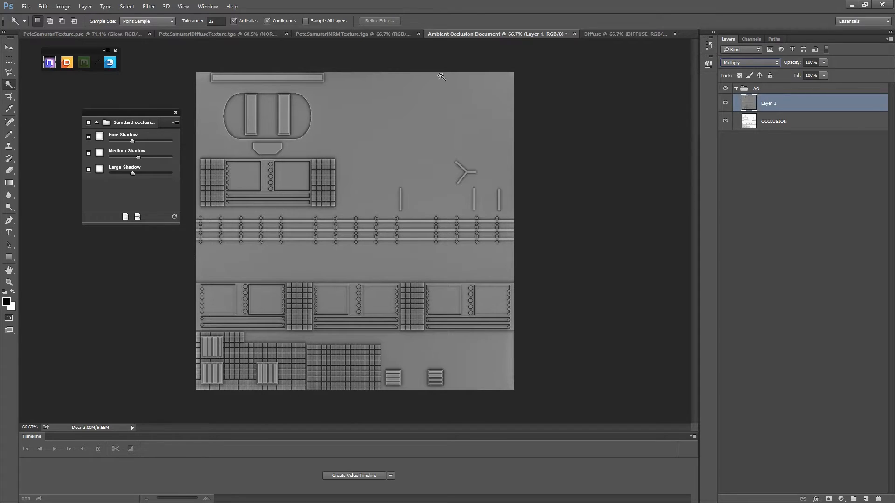
# - Add a Brightness/Contrast adjustment clipped to the diffuse layer in the AO group and set its brightness to 100
pyautogui.click(725, 103)
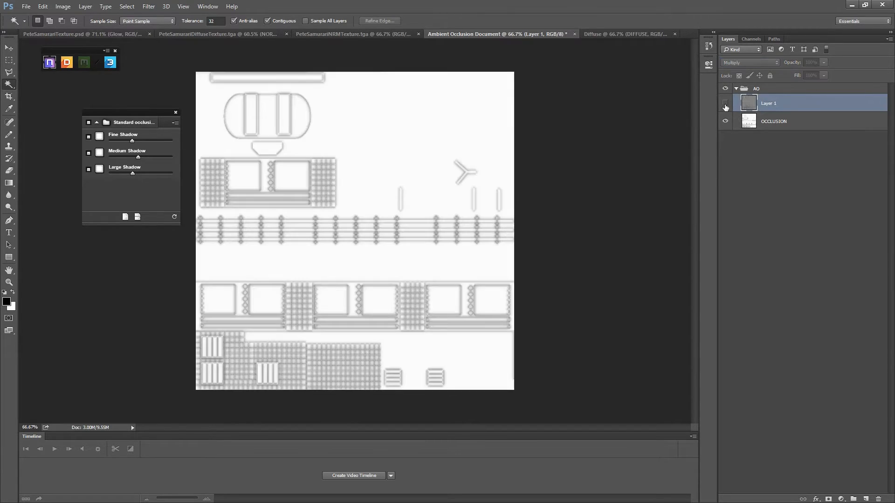
pyautogui.click(724, 104)
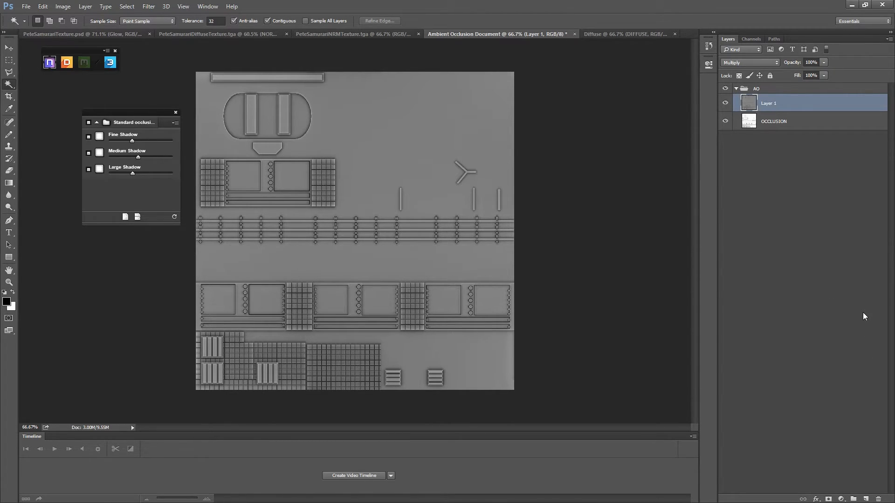
pyautogui.click(840, 499)
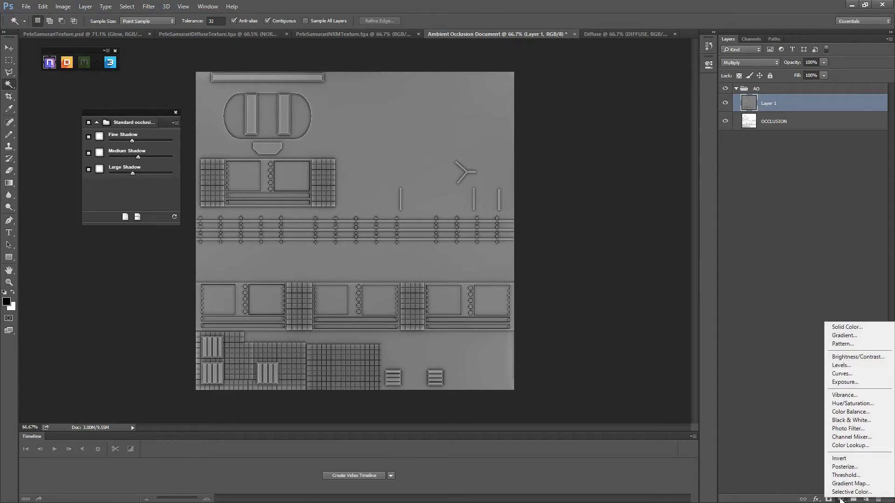
pyautogui.click(850, 357)
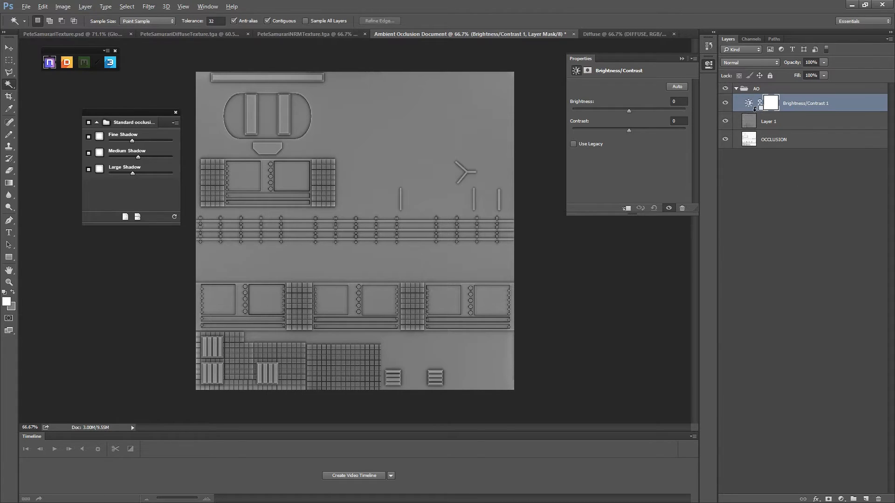
pyautogui.press('alt')
pyautogui.press('alt')
pyautogui.keyDown('alt'); pyautogui.click(756, 109); pyautogui.keyUp('alt')
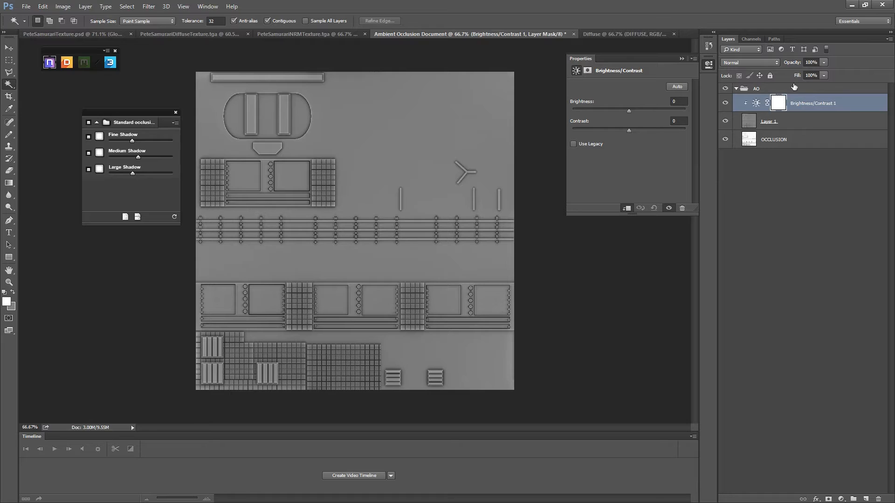
pyautogui.click(686, 101)
pyautogui.write('100')
pyautogui.press('Return')
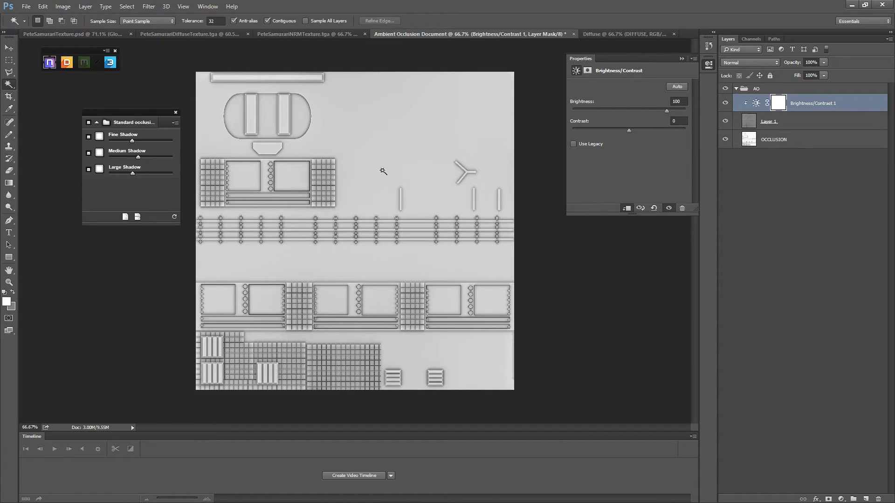
# - Apply the Paint Daubs filter from the Filter Gallery to the OCCLUSION layer with brush size 3, sharpness 0 and Simple brush type
pyautogui.click(792, 139)
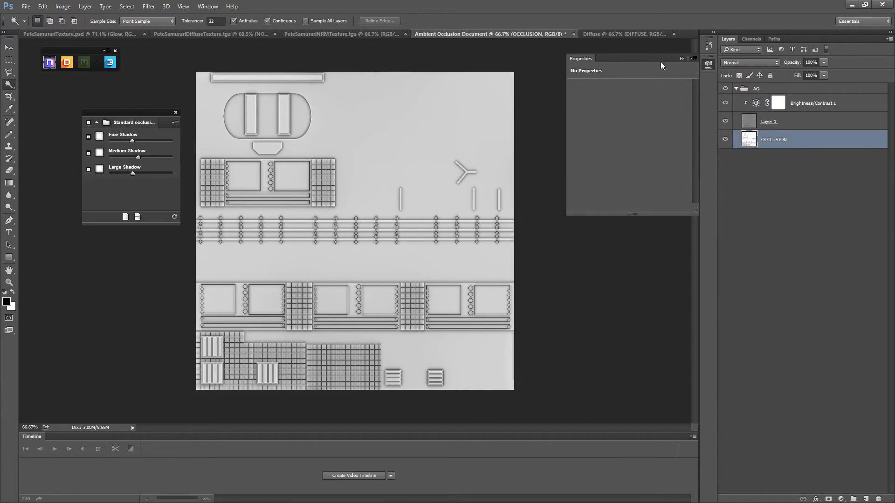
pyautogui.click(680, 58)
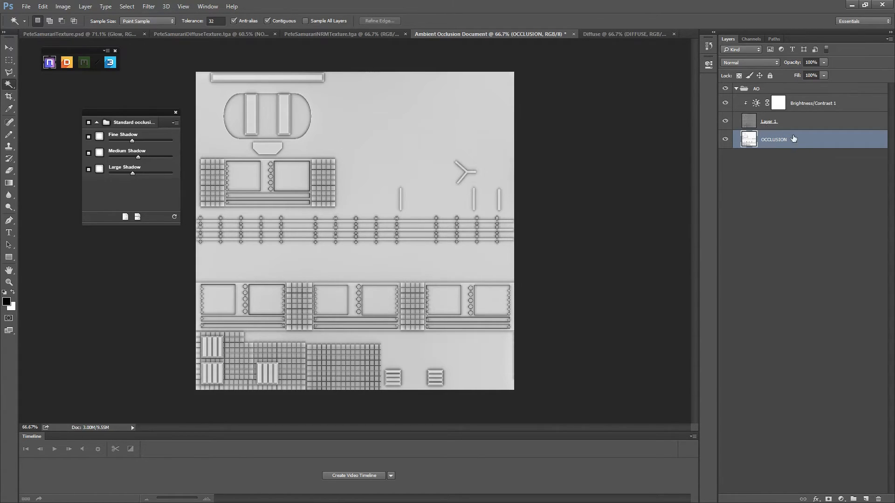
pyautogui.click(149, 6)
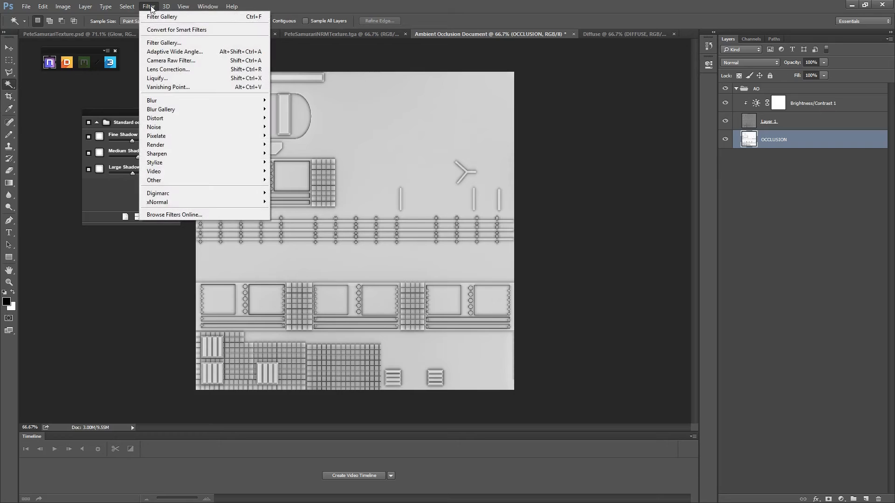
pyautogui.click(164, 43)
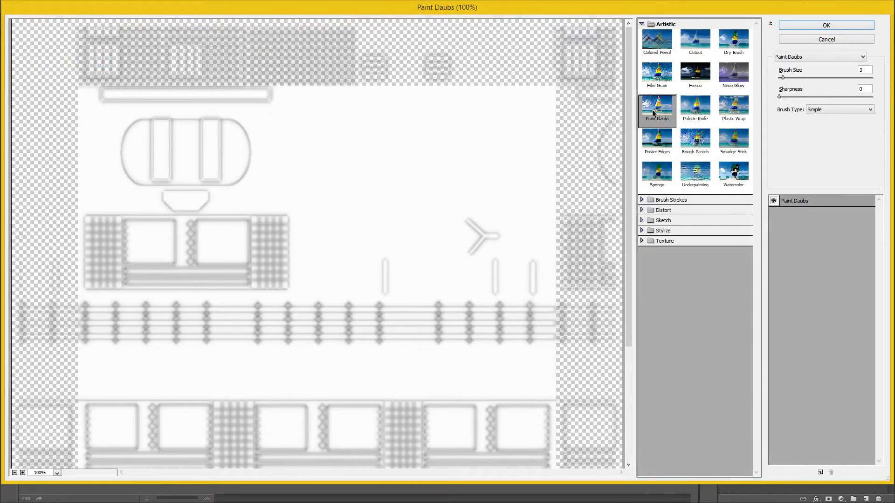
pyautogui.click(820, 27)
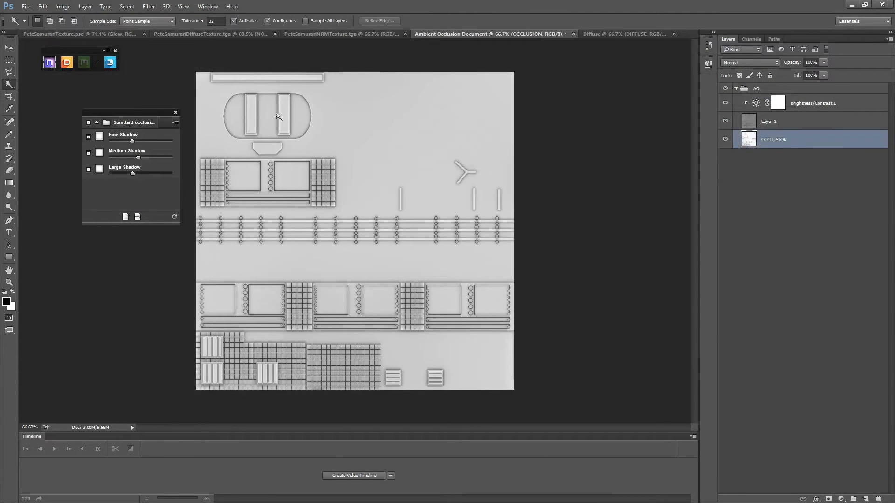
# - Duplicate the AO group into PeteSamuraiTexture.psd under the name AO
pyautogui.click(736, 89)
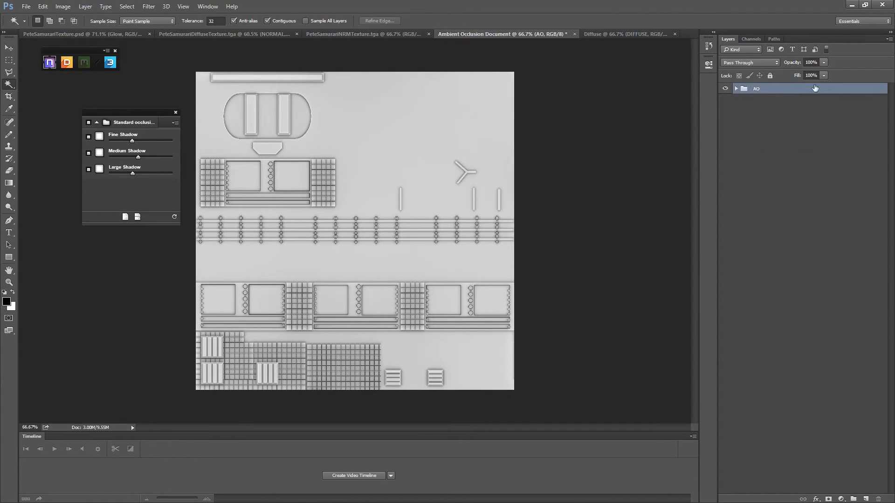
pyautogui.rightClick(764, 92)
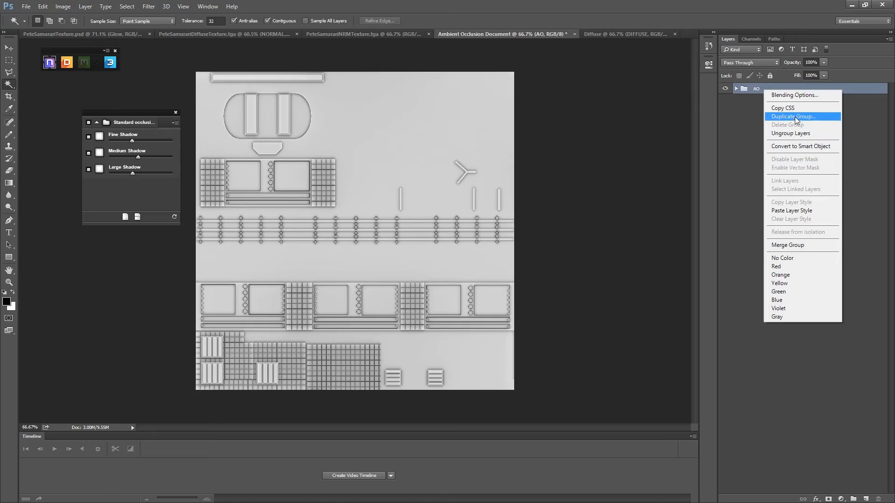
pyautogui.click(809, 116)
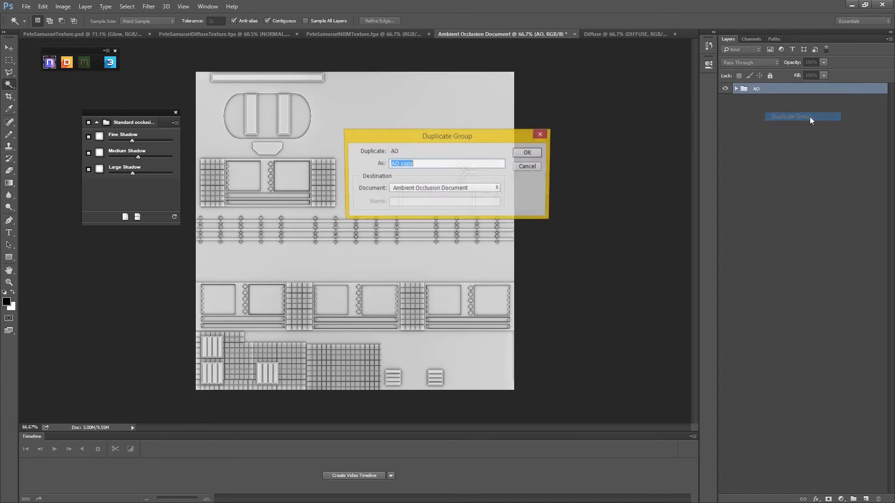
pyautogui.click(495, 189)
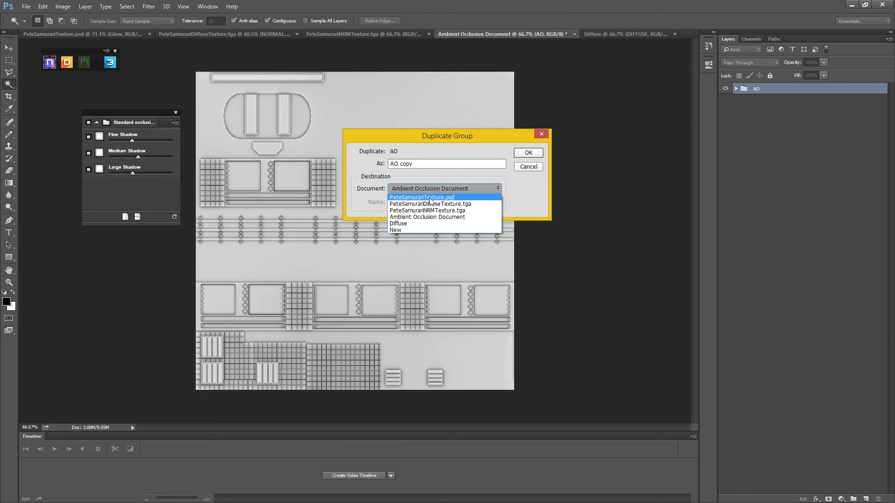
pyautogui.press('Down')
pyautogui.press('Up')
pyautogui.press('Return')
pyautogui.click(528, 153)
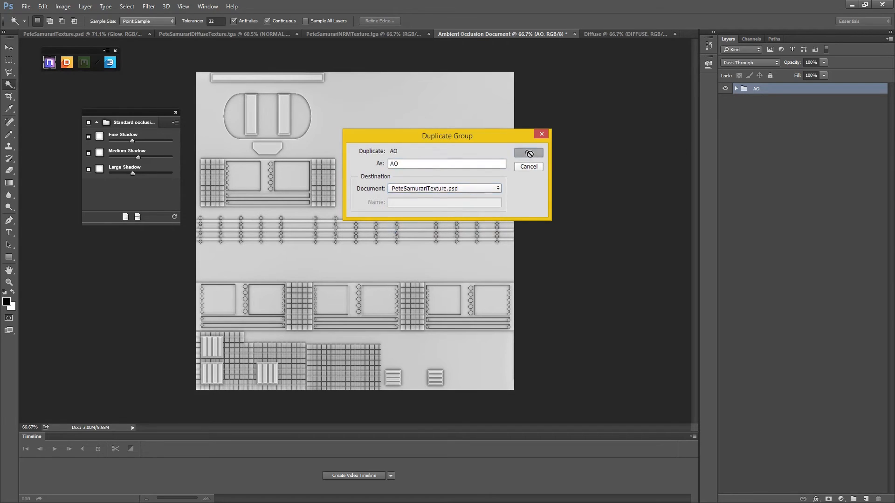
# - In PeteSamuraiTexture.psd, delete the older hidden AO group and hide the NORMAL group
pyautogui.click(99, 37)
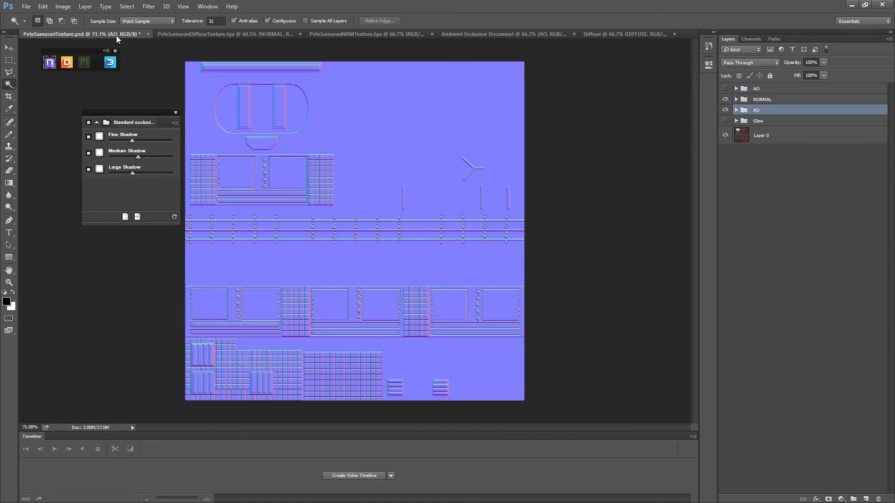
pyautogui.click(754, 89)
pyautogui.press('Delete')
pyautogui.click(725, 88)
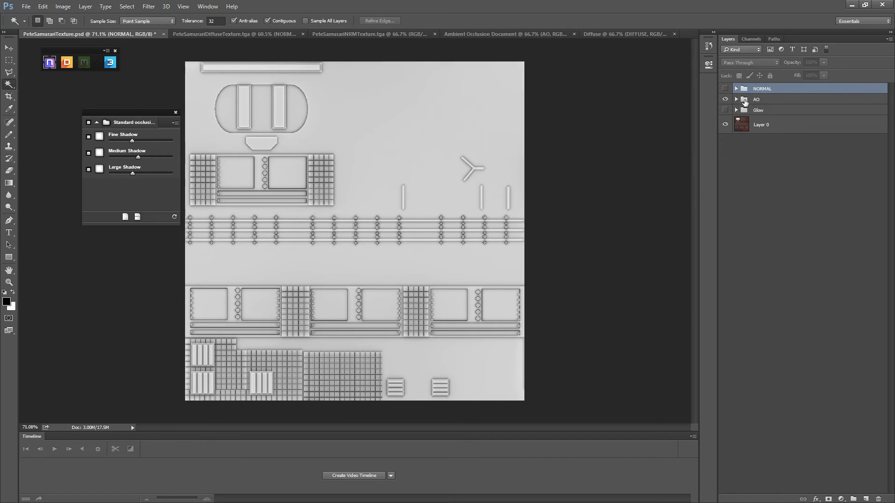
# - Set the new AO group's blend mode to Multiply over the base texture
pyautogui.click(756, 101)
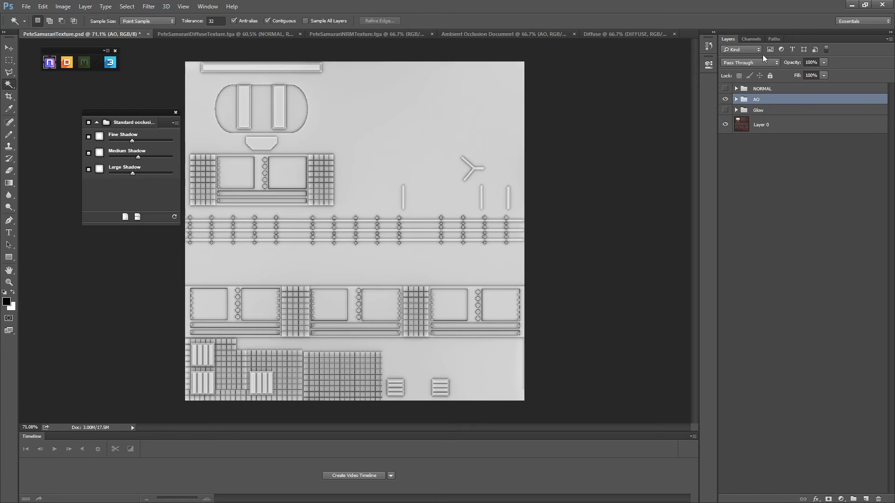
pyautogui.click(751, 63)
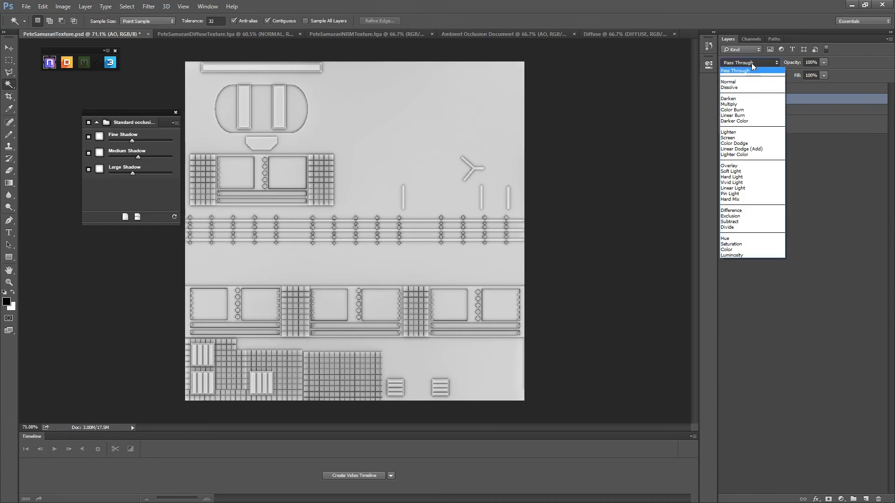
pyautogui.click(812, 95)
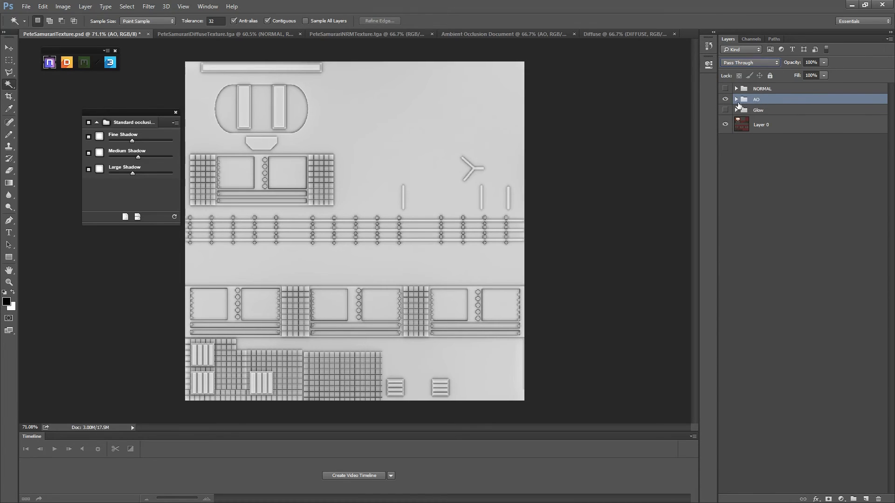
pyautogui.click(735, 100)
pyautogui.click(735, 100)
pyautogui.click(759, 62)
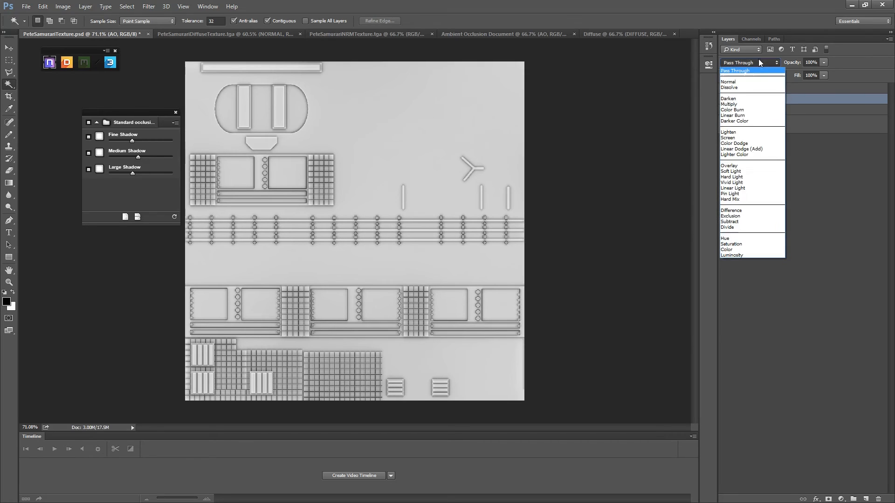
pyautogui.click(736, 105)
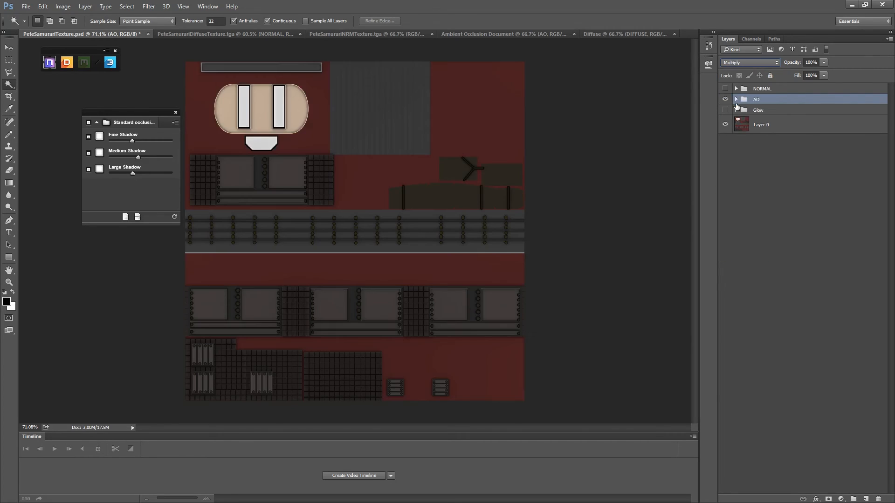